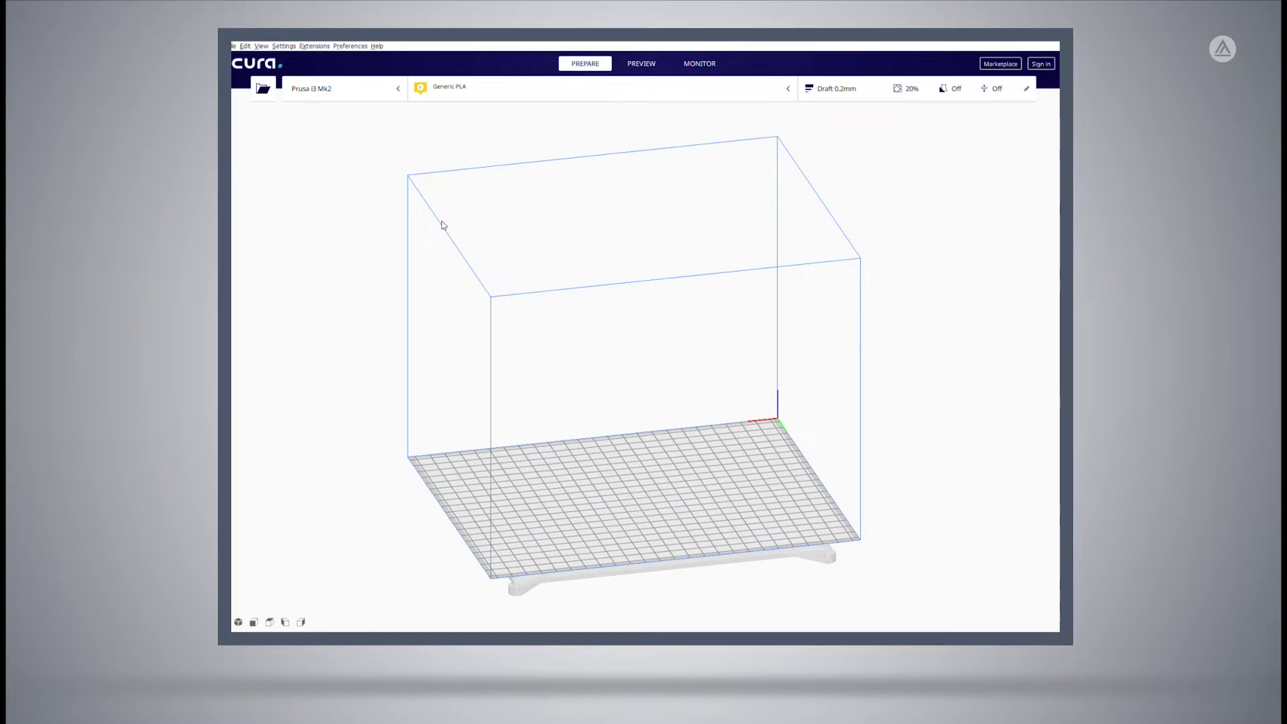
Step: Keep the Prusa i3 Mk2 as the printer and slide the face-shield frame along X
left_click(393, 89)
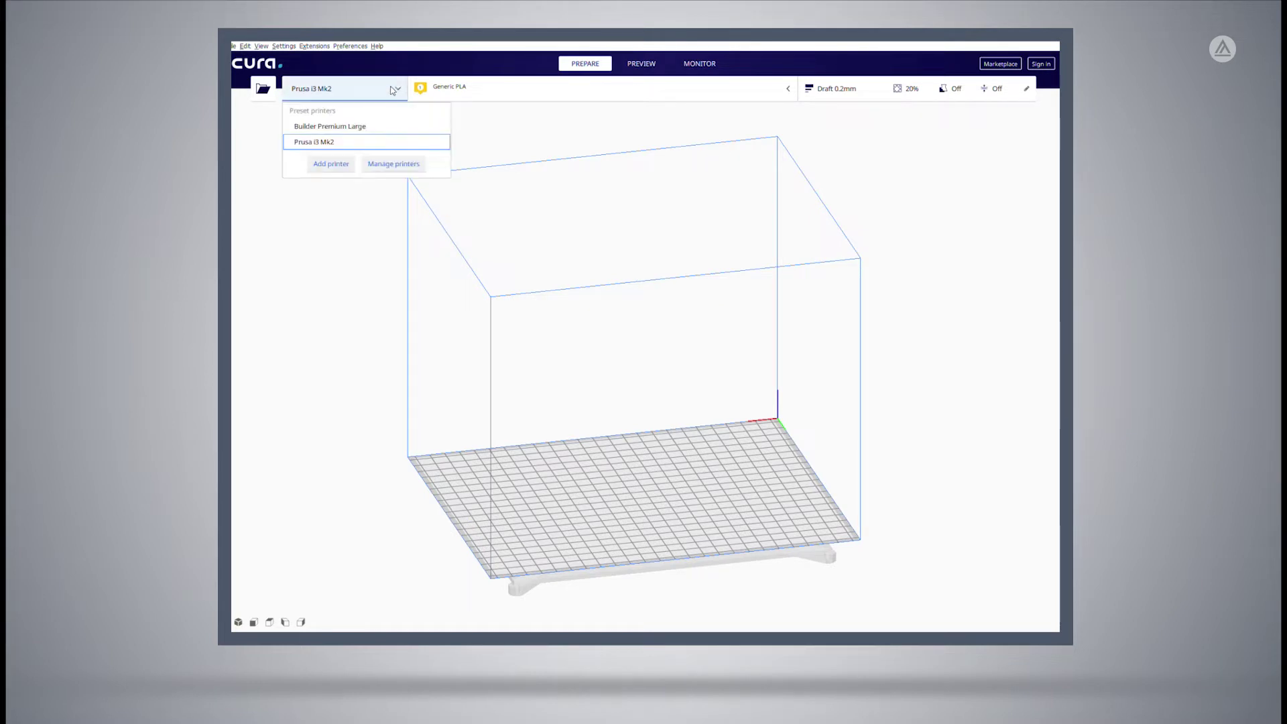
left_click(340, 144)
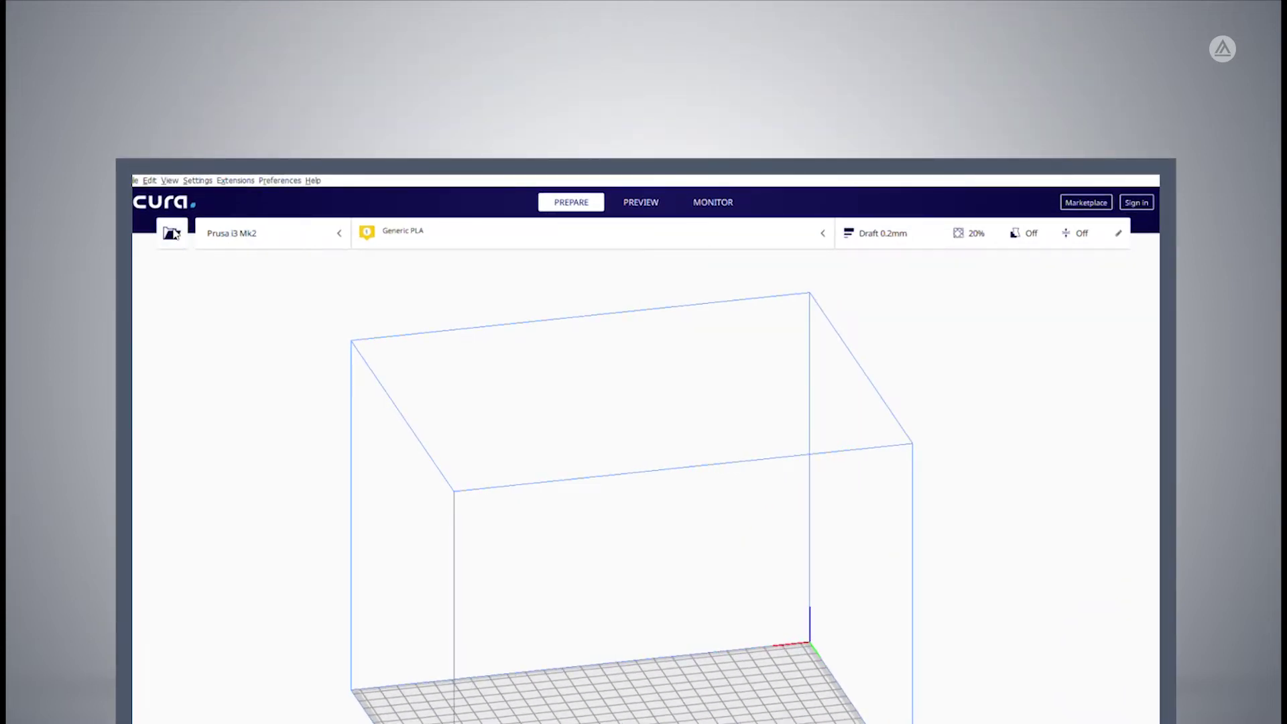
left_click(172, 233)
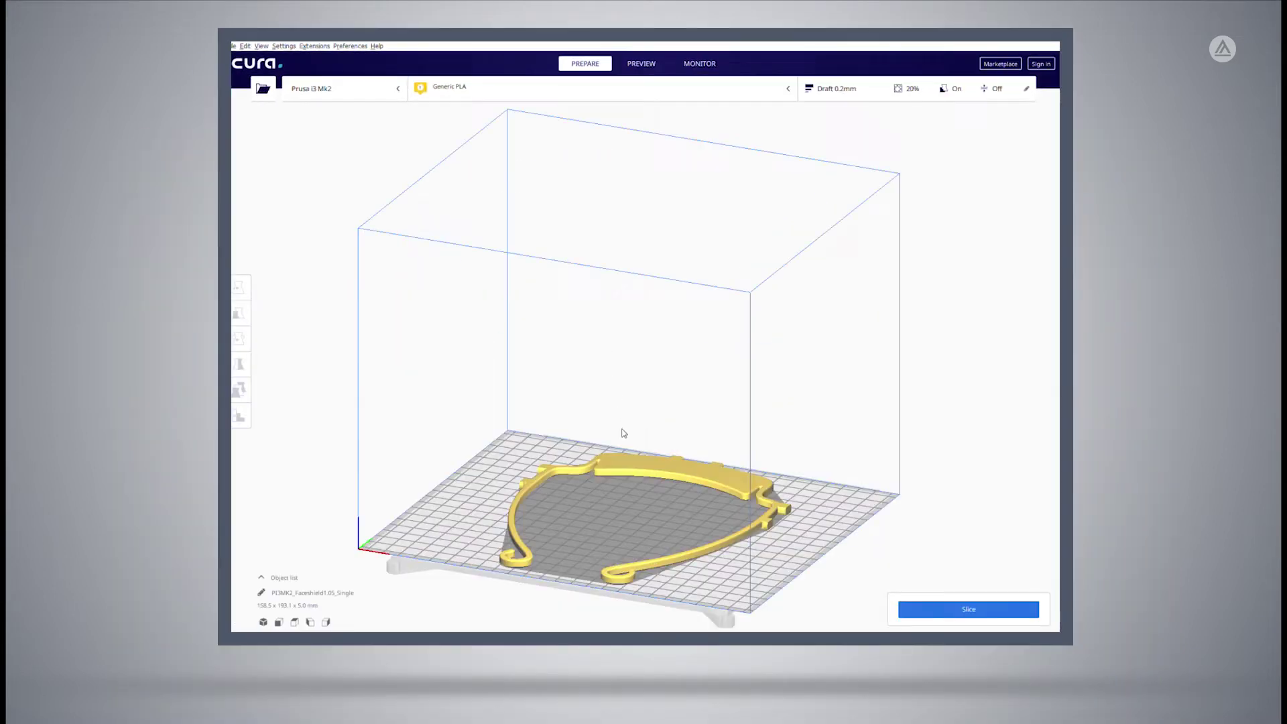
left_click(629, 466)
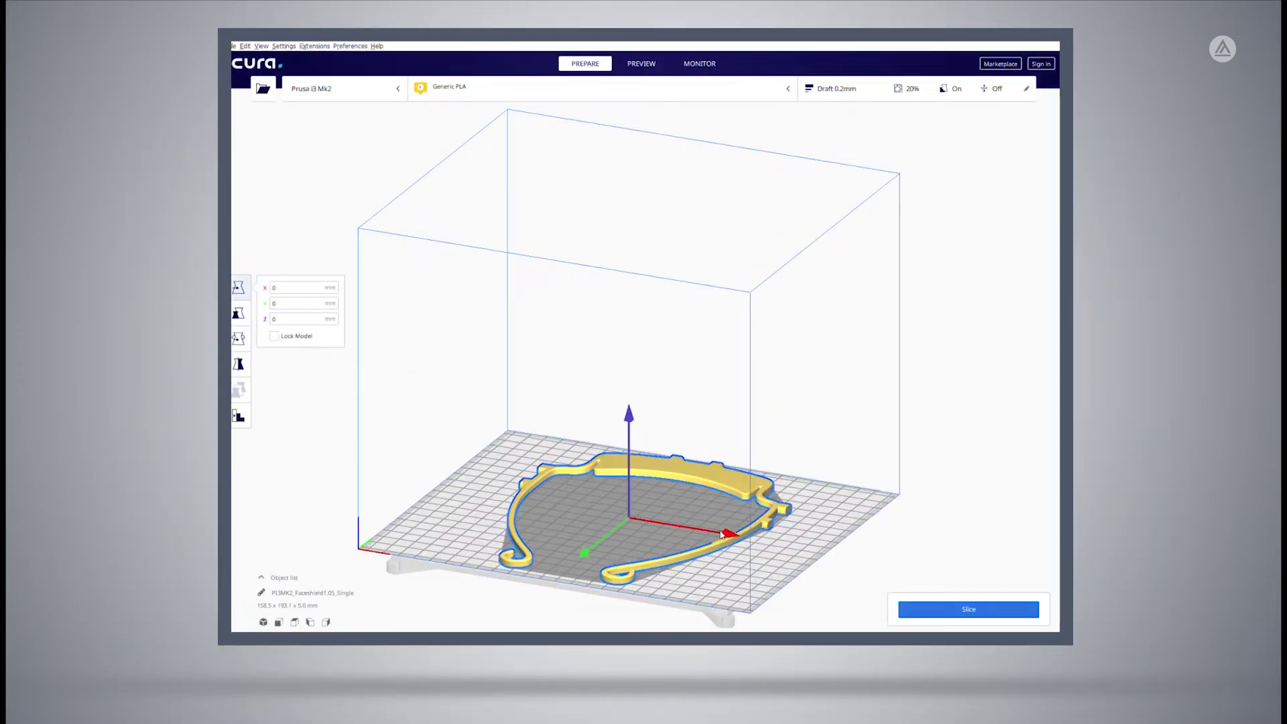
mouse_move(726, 534)
left_mouse_down()
mouse_move(648, 527)
mouse_move(724, 533)
left_mouse_up()
Step: Rotate the frame about 90° flat on the plate to 193.1 x 158.5 x 5.0 mm
left_click(238, 338)
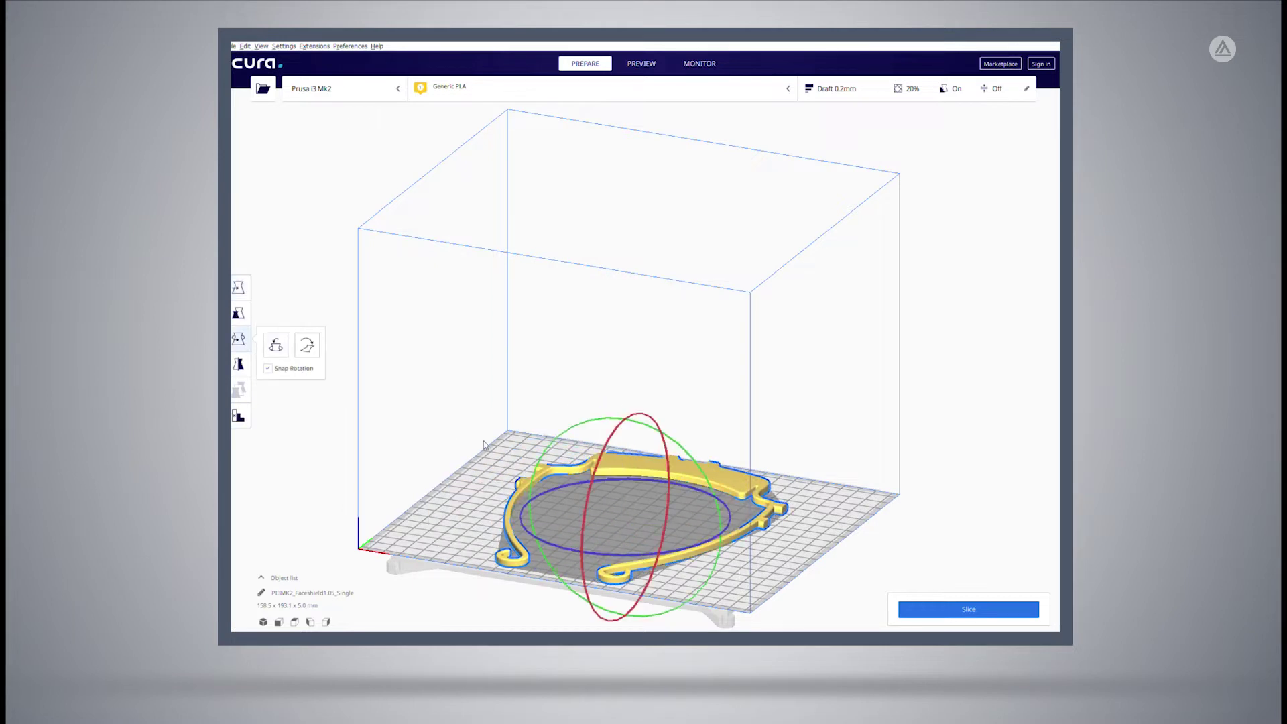
left_click_drag(564, 546, 371, 437)
left_click(884, 368)
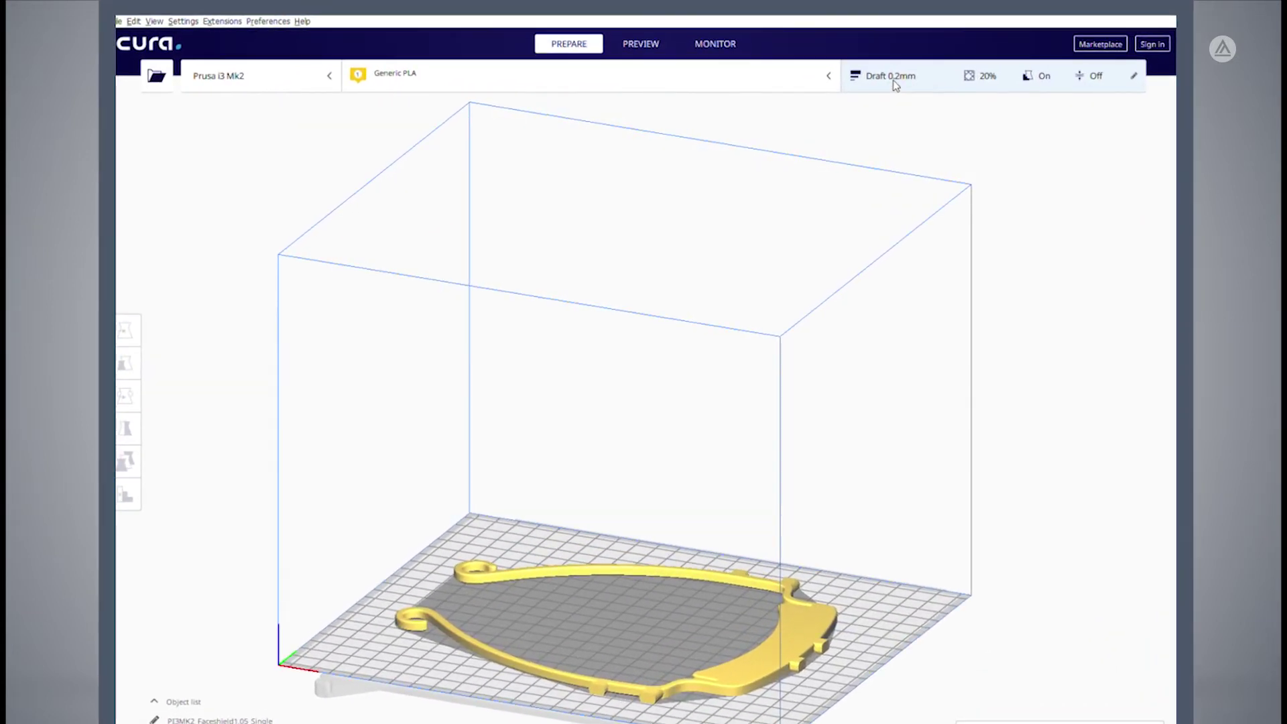
left_click(893, 79)
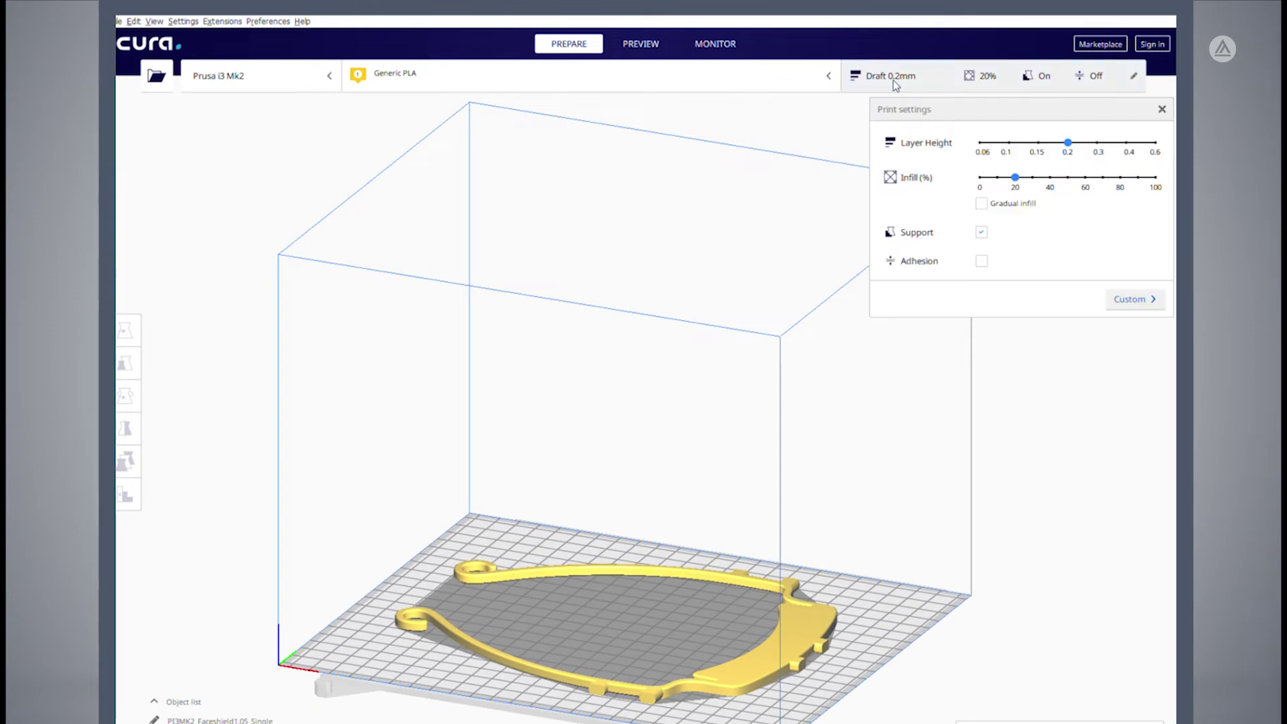
Step: Show the Draft profile's custom settings with the Quality (0.2 mm layers) and Shell groups expanded
left_click(1136, 302)
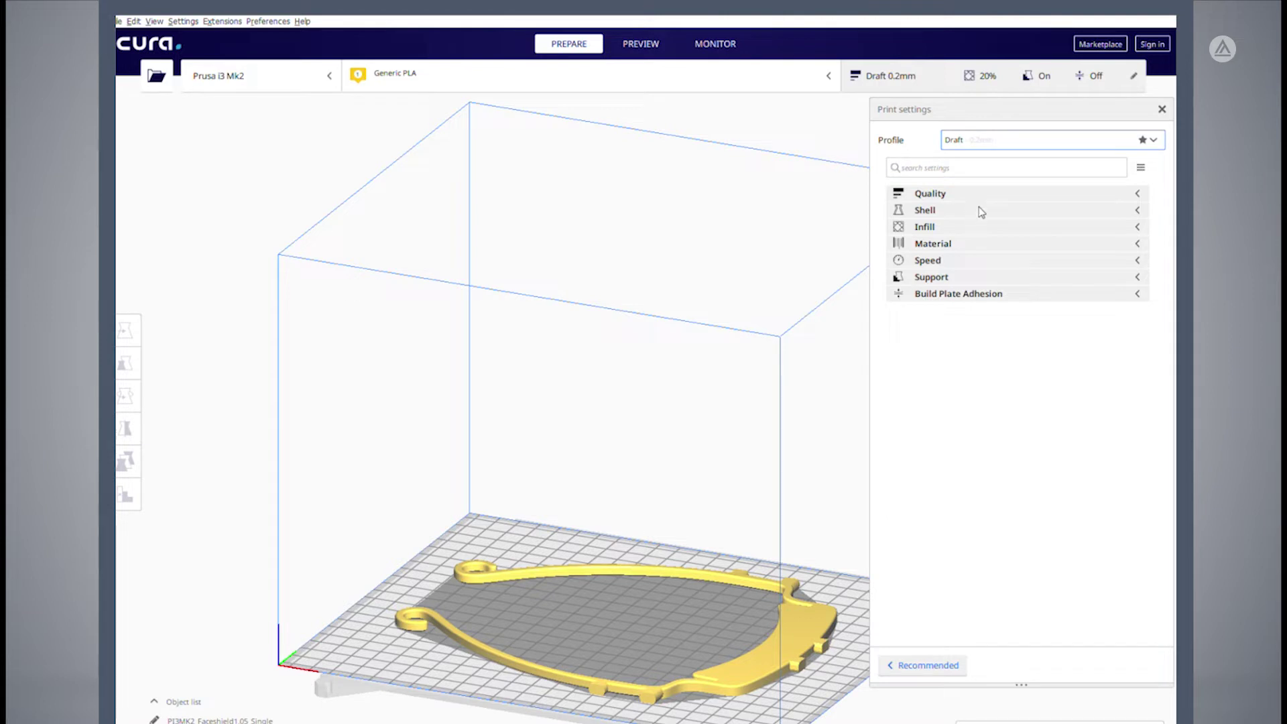
left_click(1051, 196)
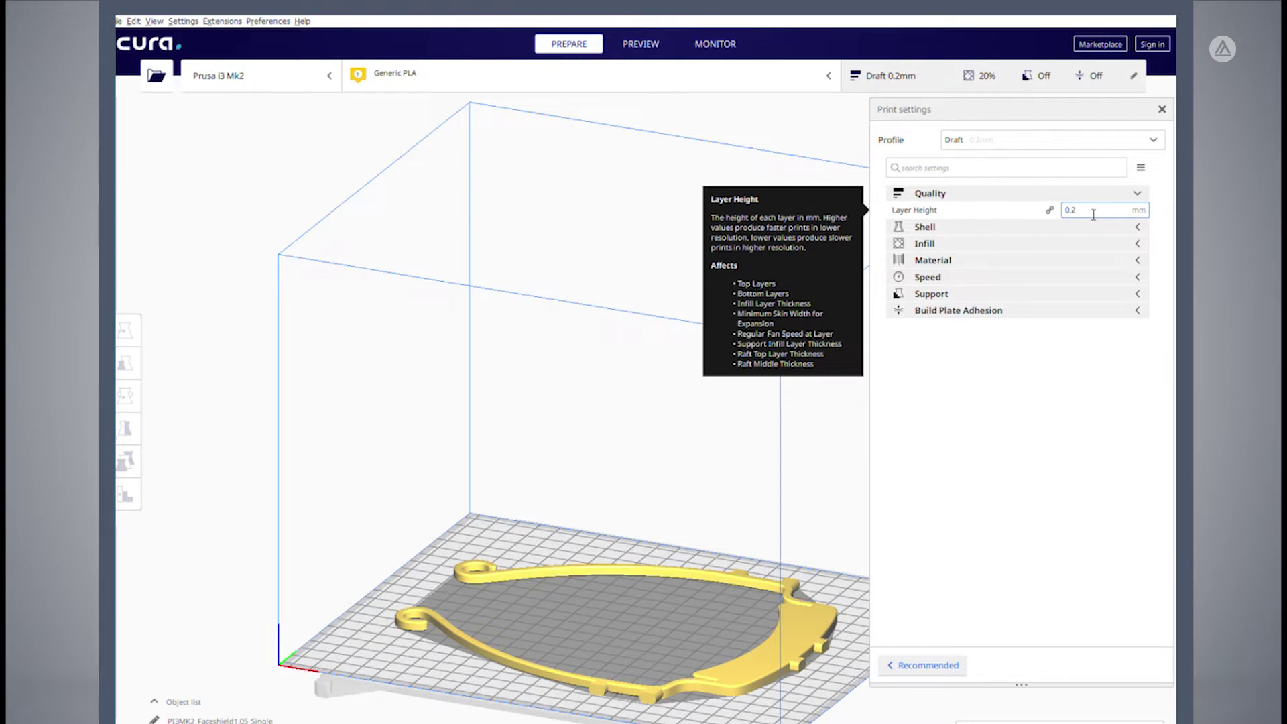
left_click(985, 228)
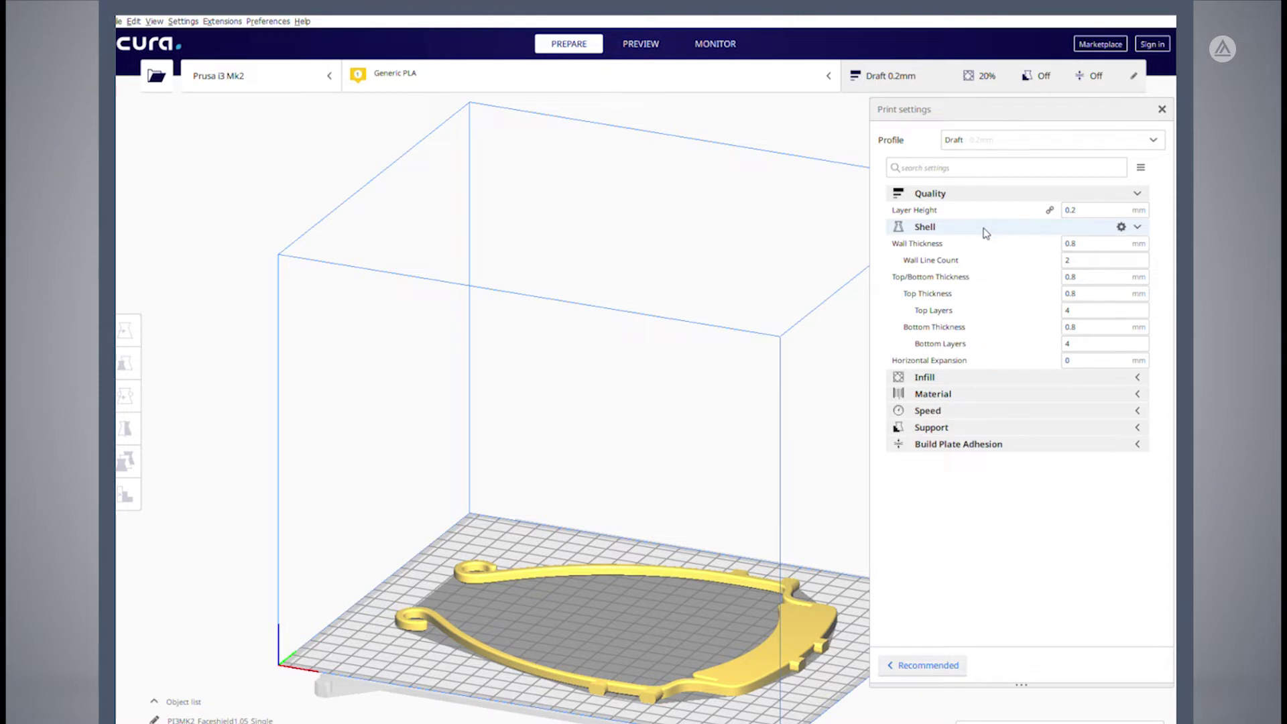
Step: Set the infill density to 10% and the infill pattern to Gyroid
left_click(988, 380)
double_click(1097, 395)
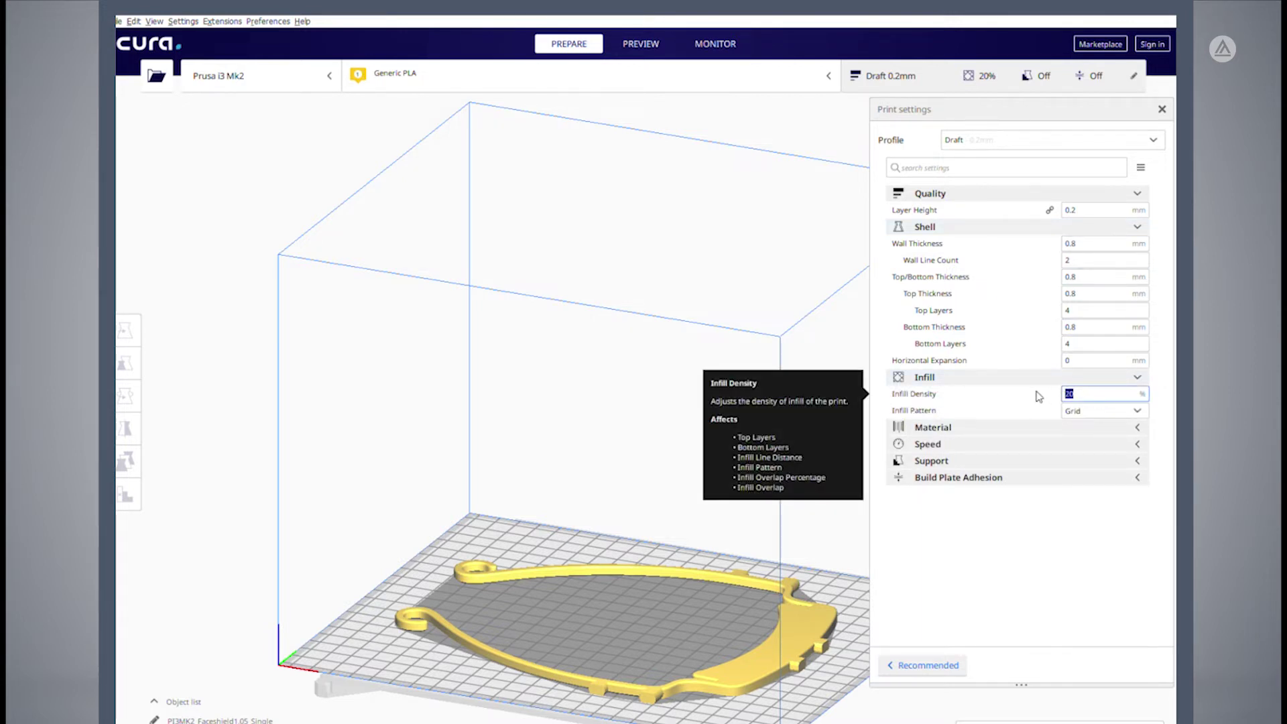
type("10")
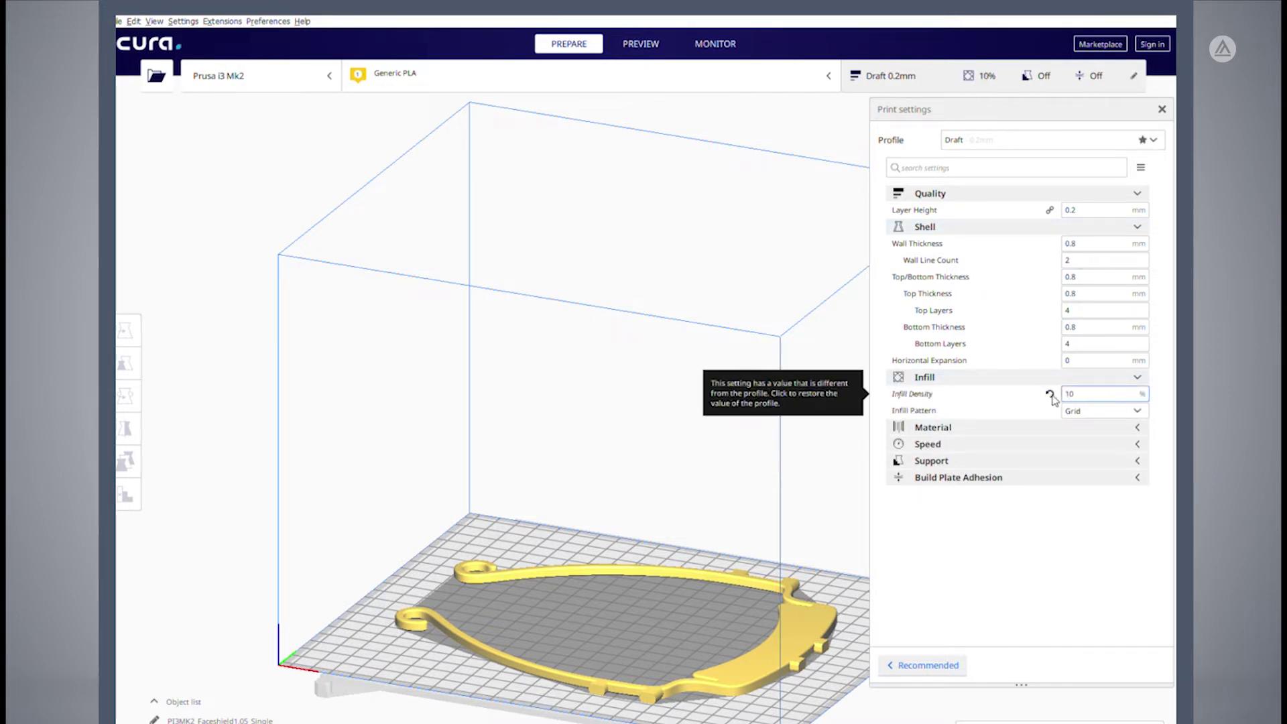
left_click(1079, 412)
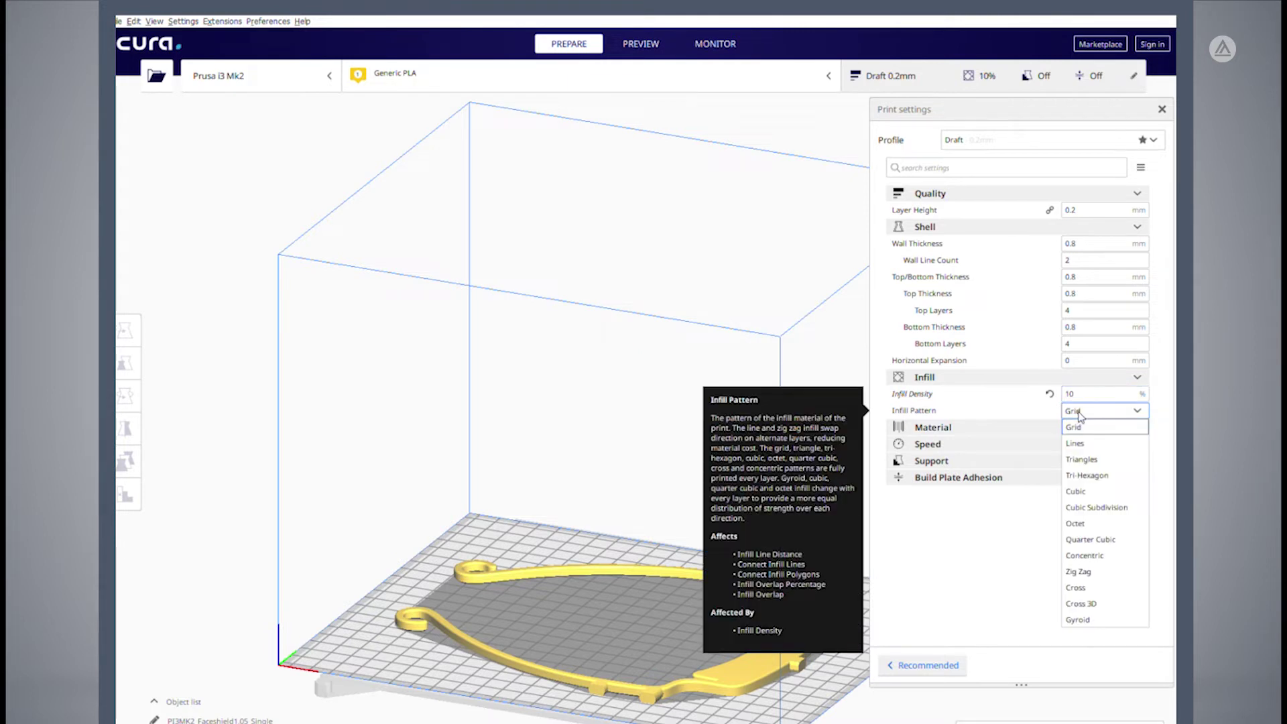
left_click(1077, 621)
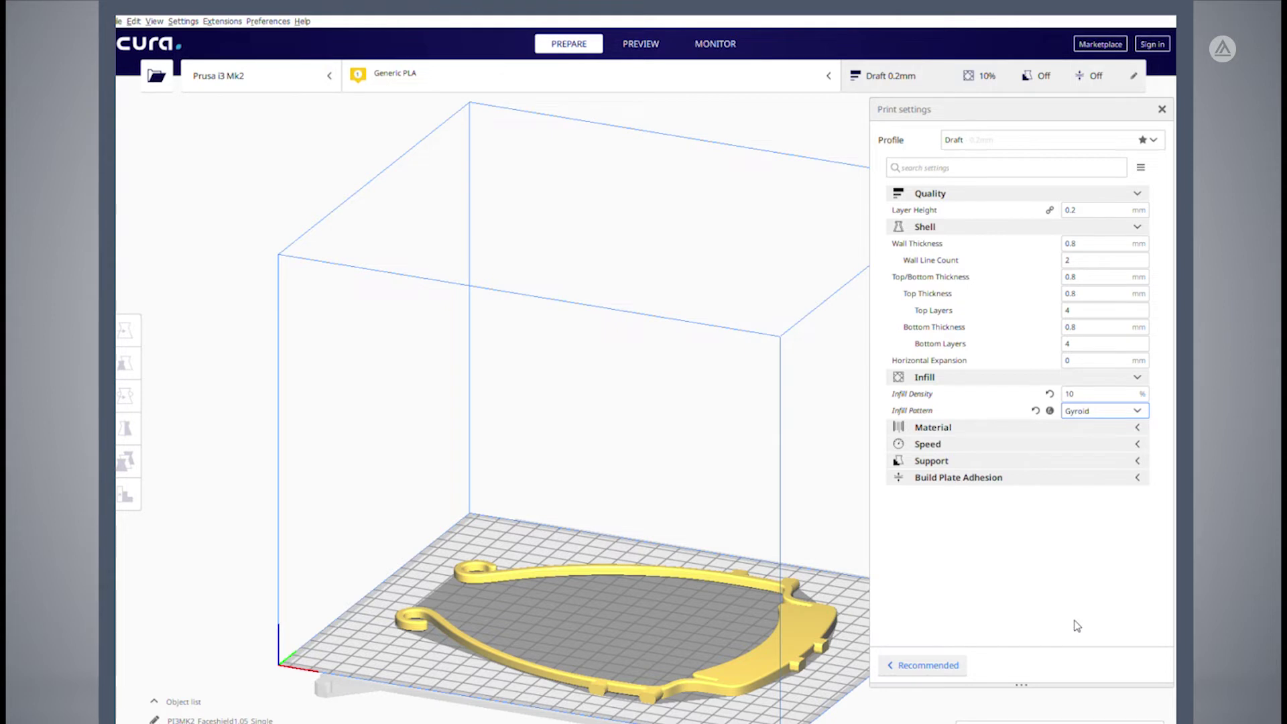
mouse_move(1115, 411)
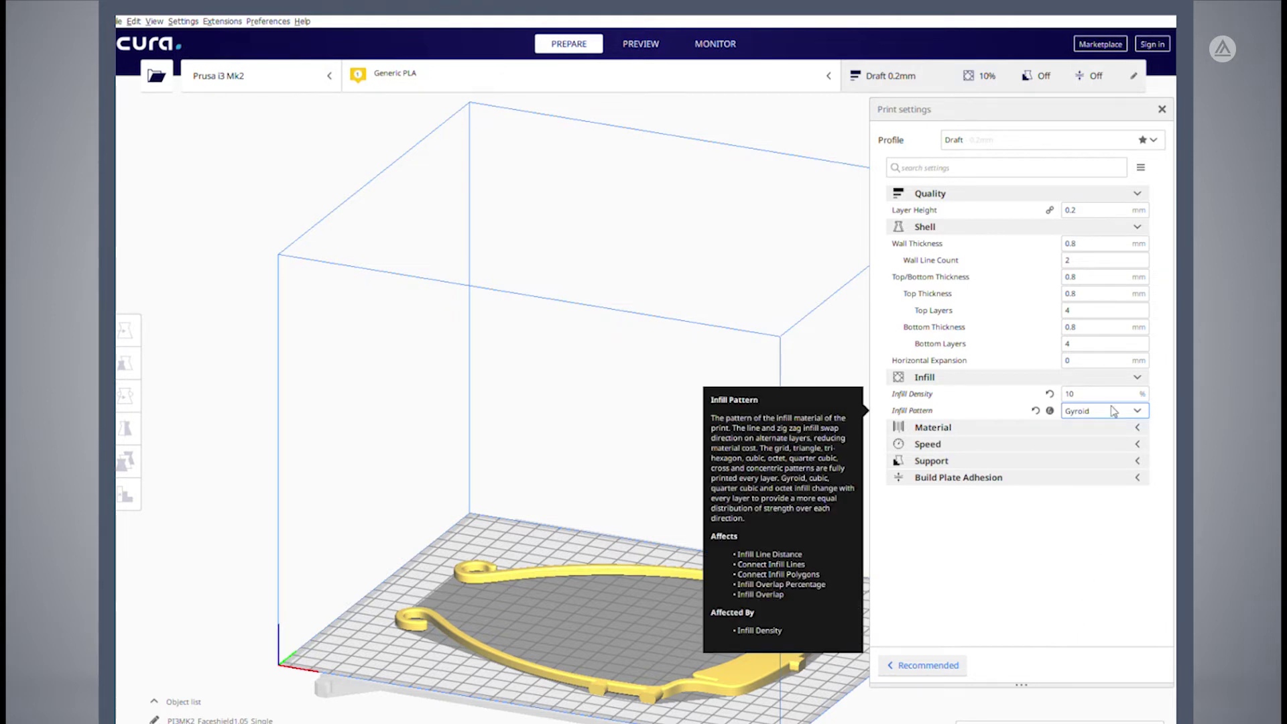
left_click(1086, 433)
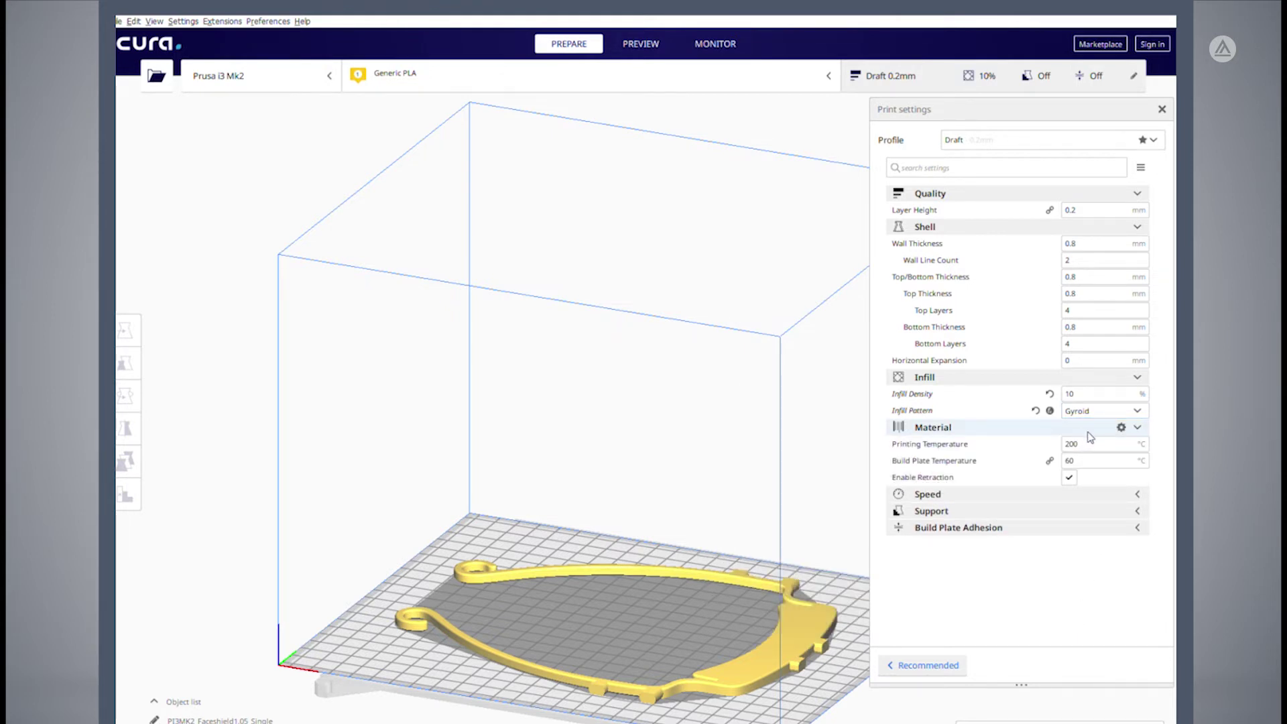
Step: Change the printing temperature value from 200 to 210 °C
mouse_move(1099, 448)
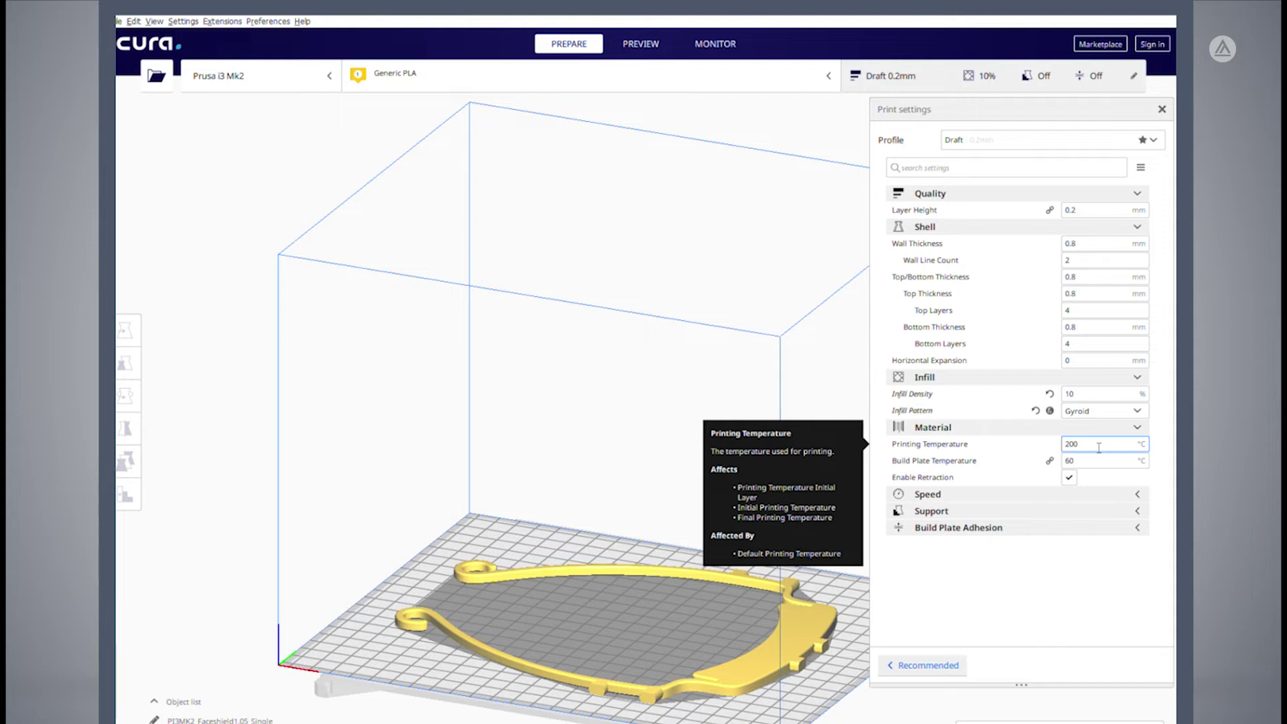
left_click_drag(1099, 448, 1062, 445)
type("210")
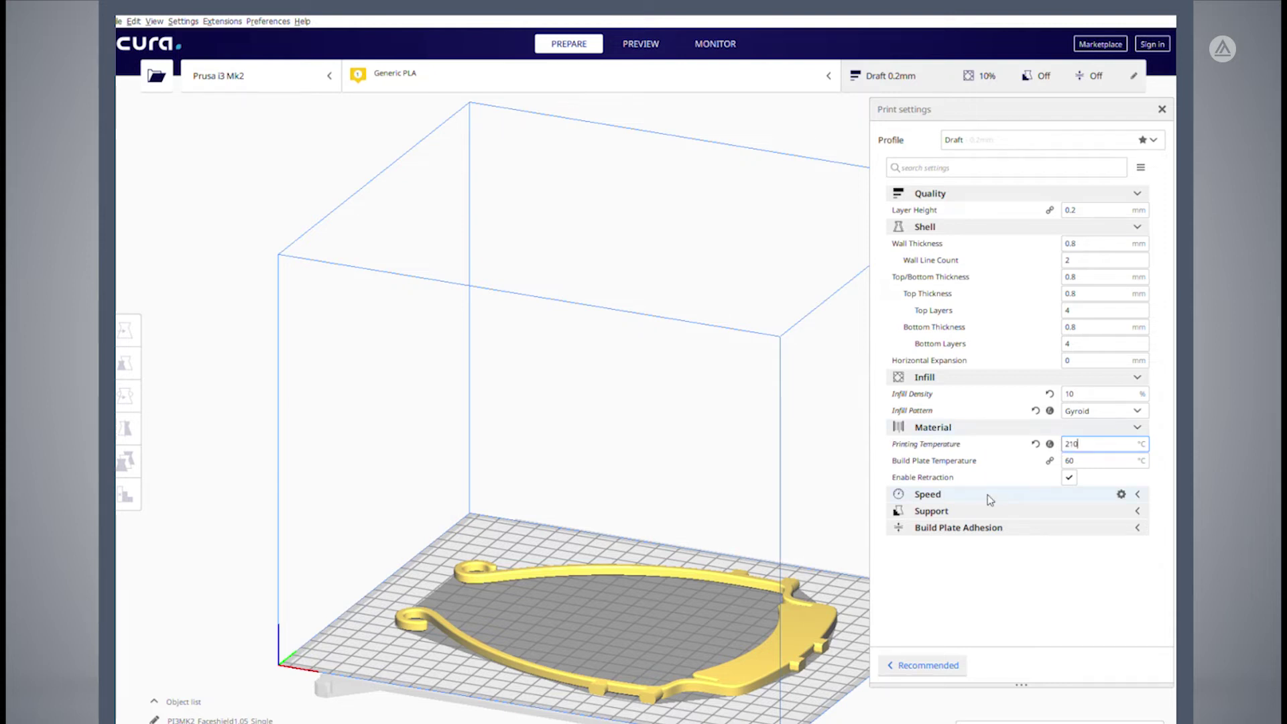
left_click(991, 500)
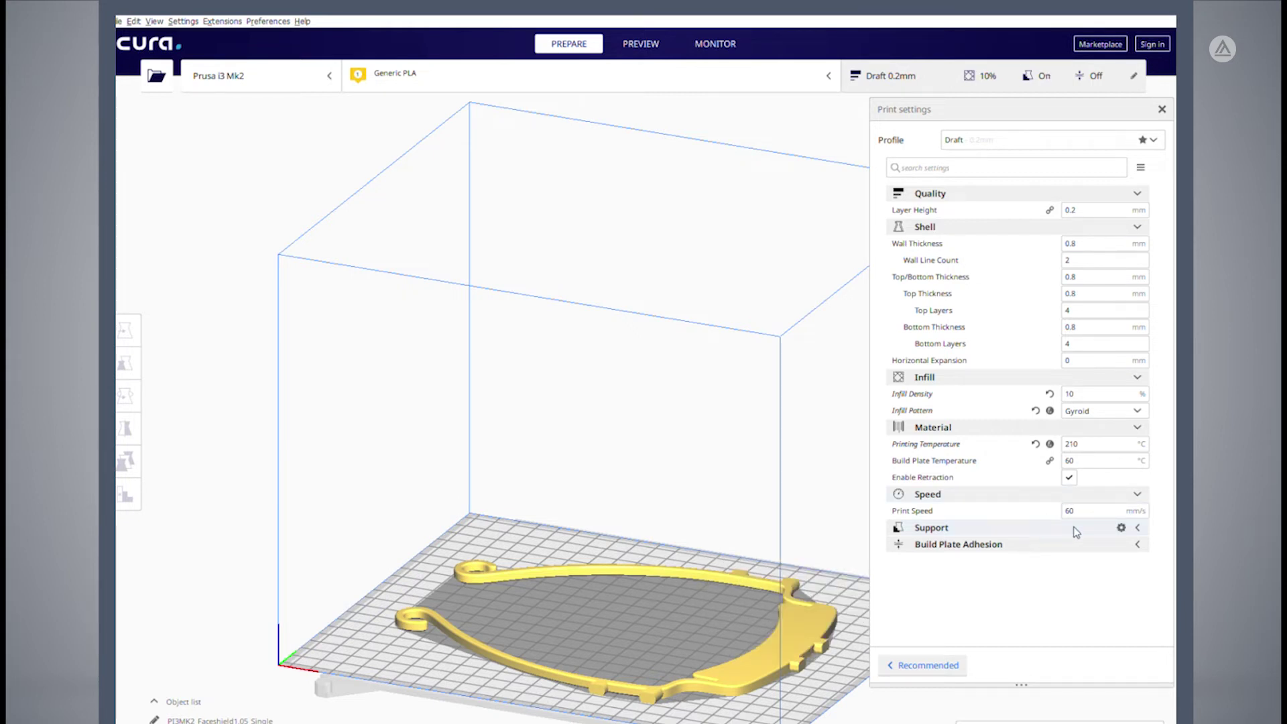
left_click(1074, 528)
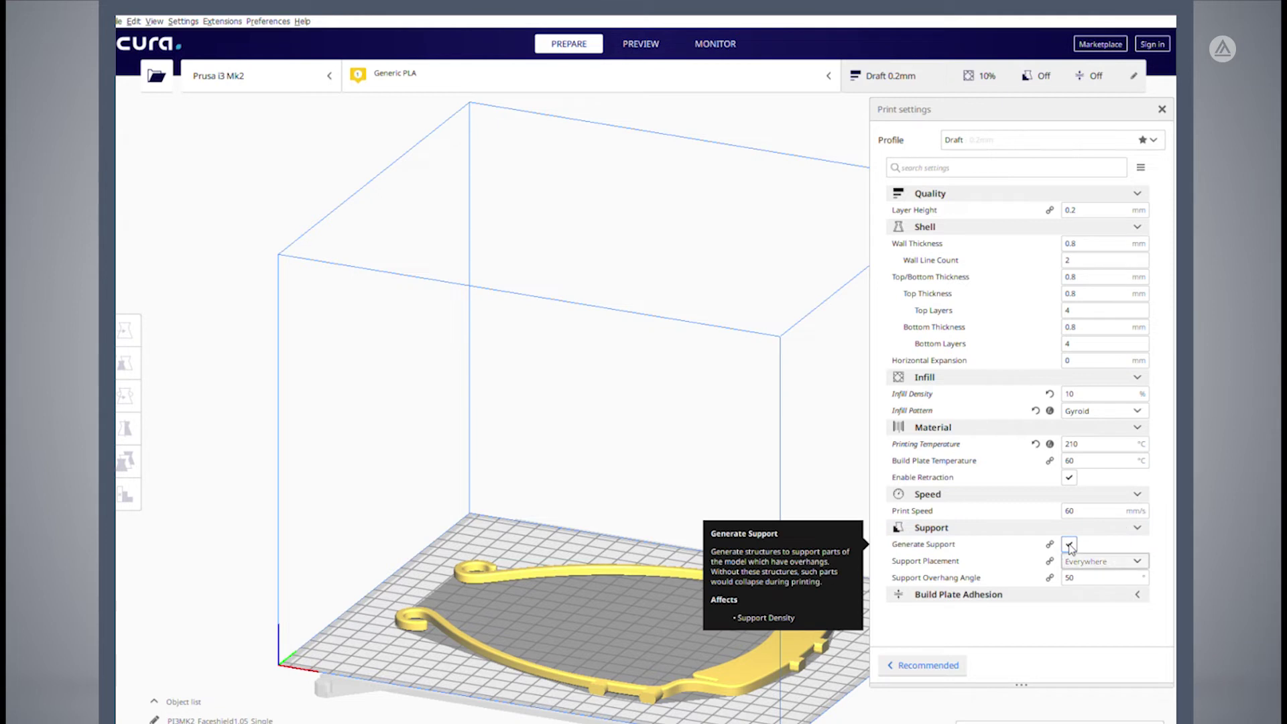
Step: Uncheck Generate Support and choose None as the build plate adhesion type
left_click(1070, 545)
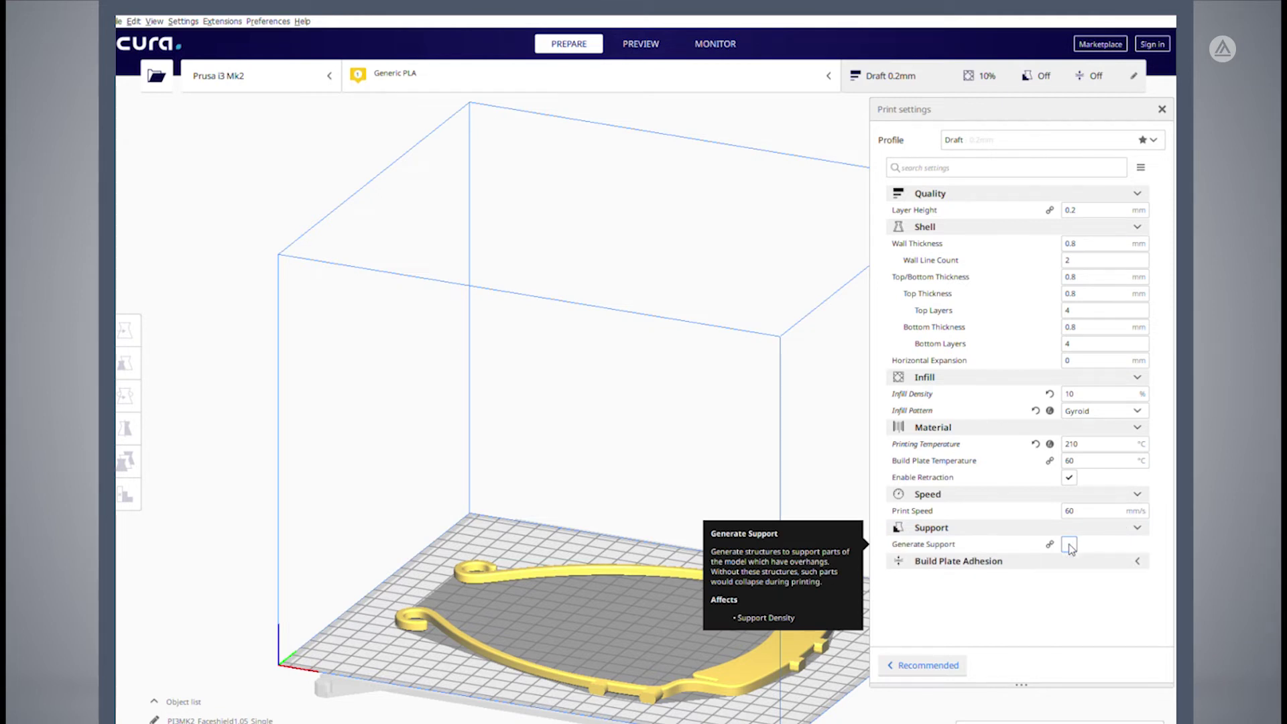
left_click(1030, 574)
left_click(1099, 579)
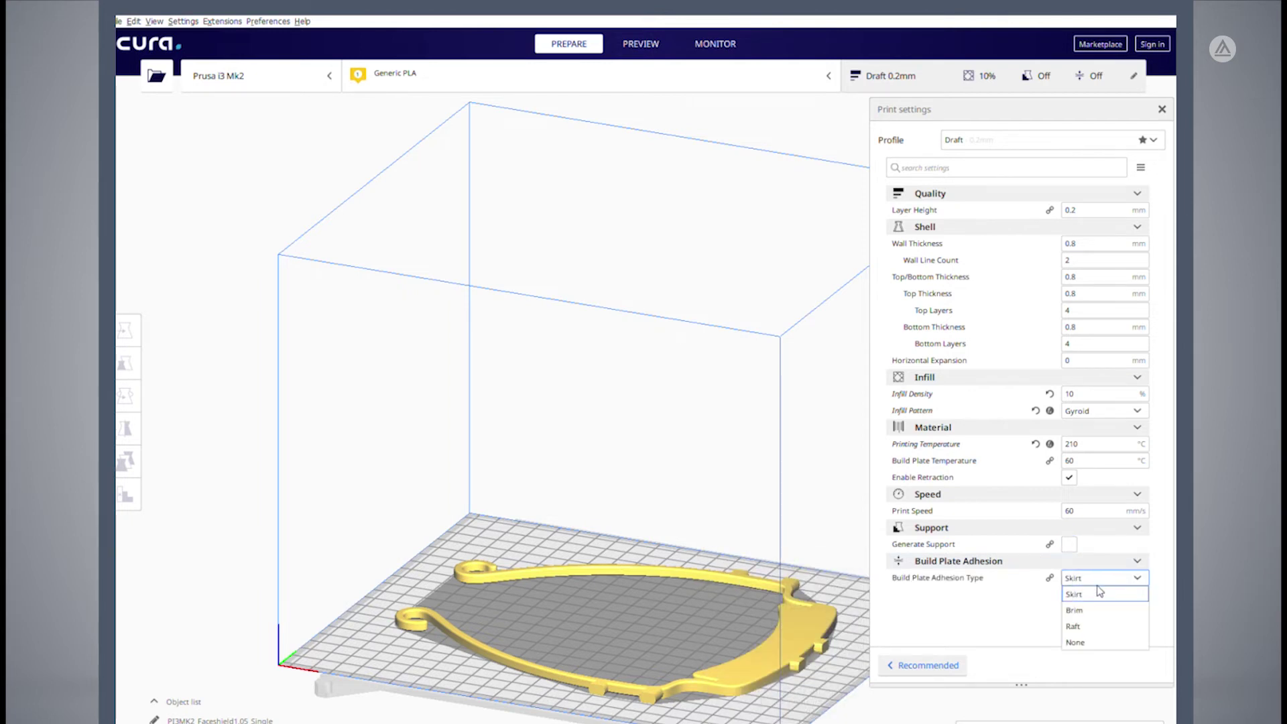
left_click(1084, 643)
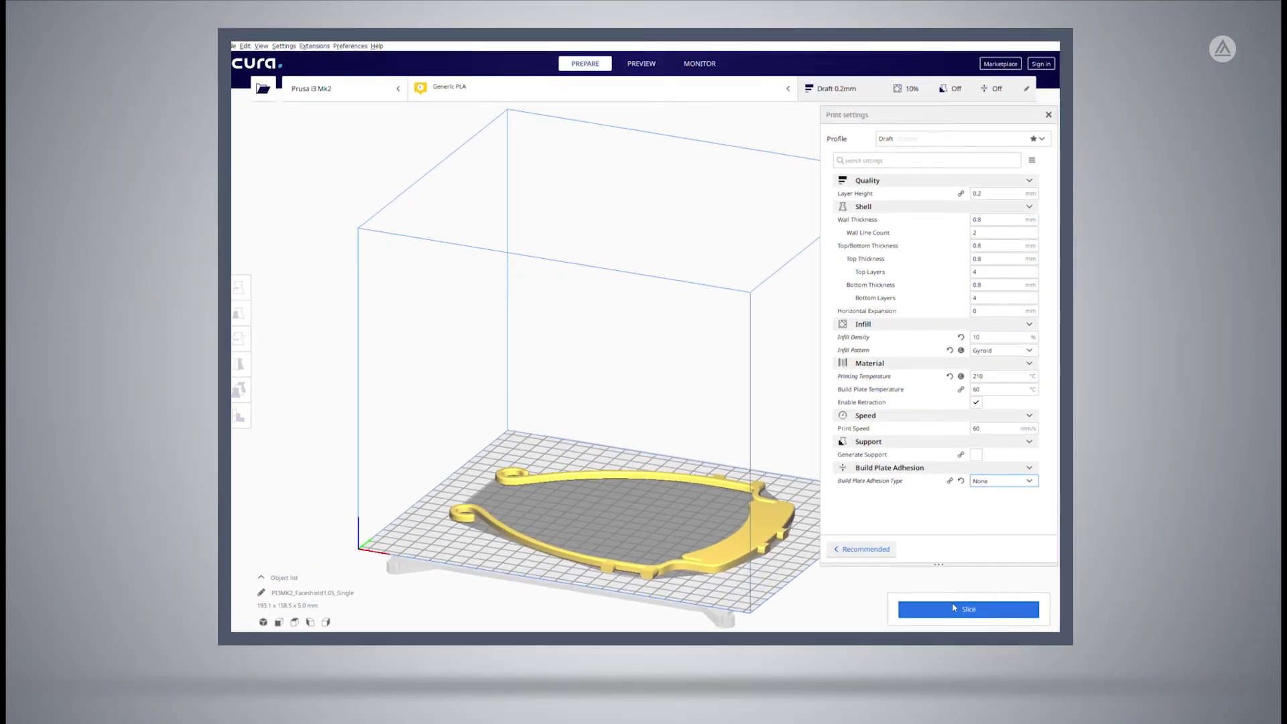
Step: Slice the stacked frame and preview its layers: 11 hours 11 minutes, 106 g
left_click(960, 615)
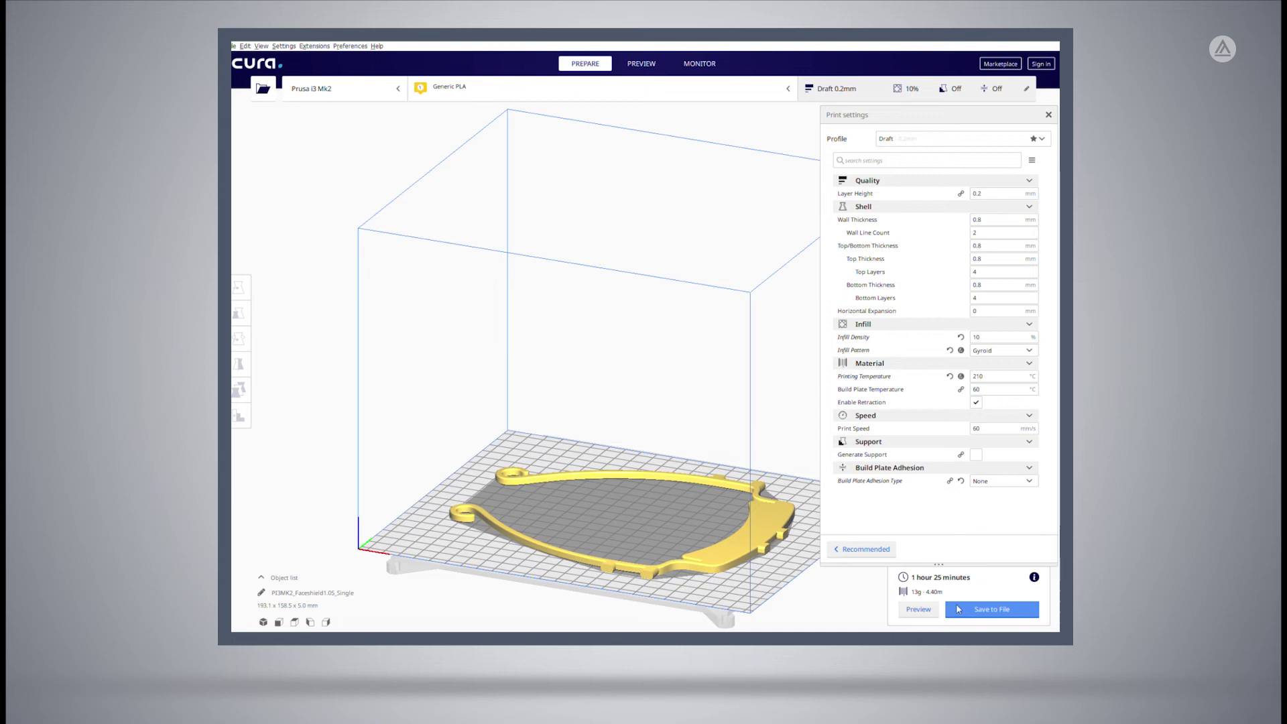
left_click(918, 610)
left_click_drag(1011, 425, 1044, 298)
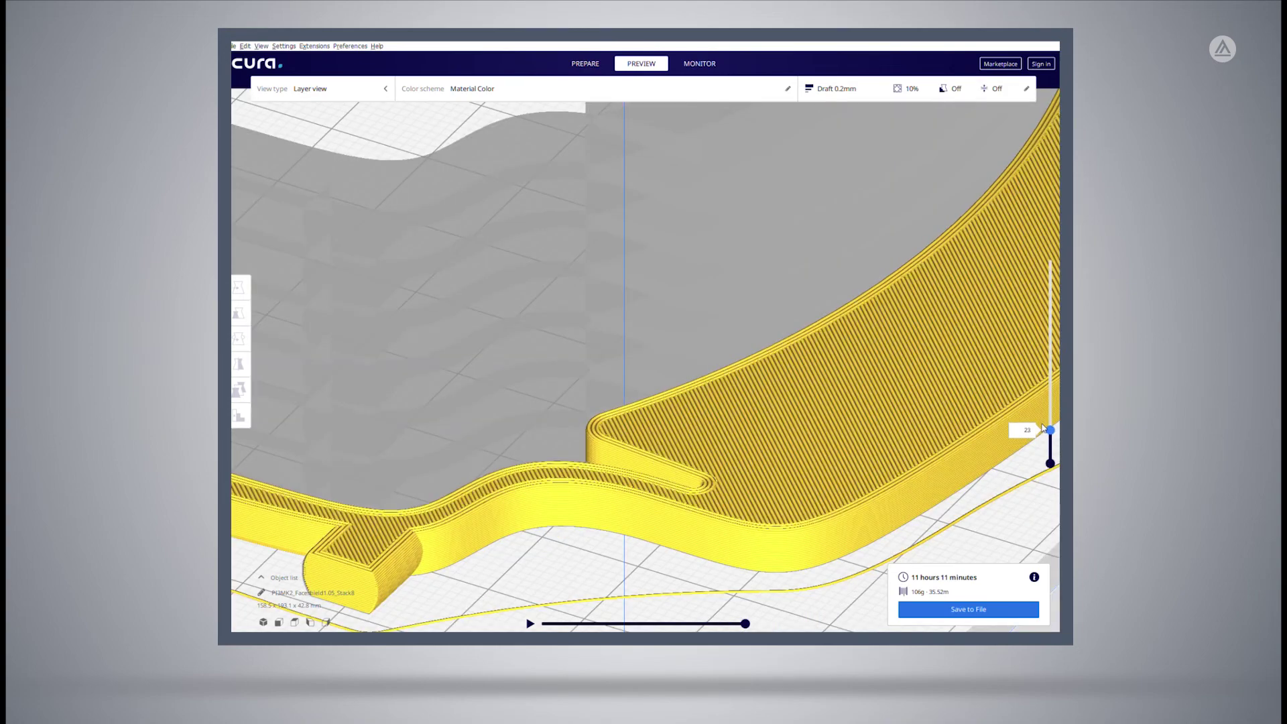
Step: Drag the layer slider to inspect the stacked frames' layers up to layer 214
left_click_drag(1042, 427, 1037, 254)
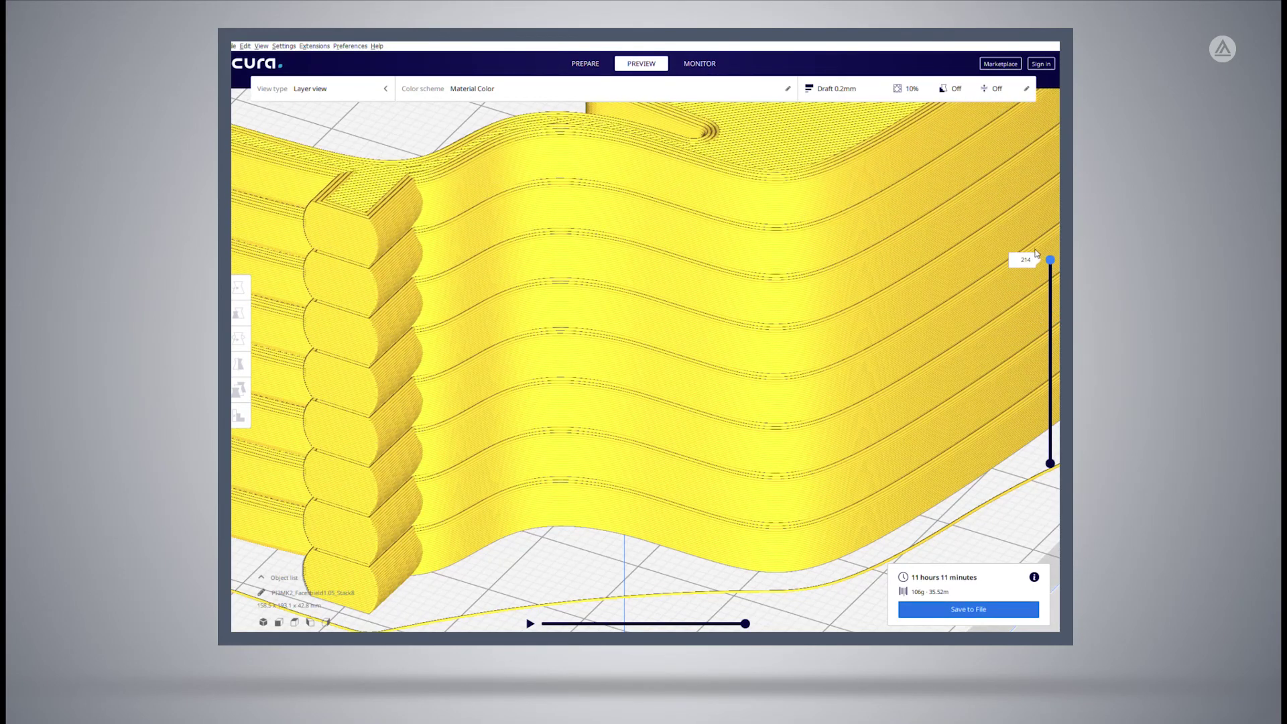